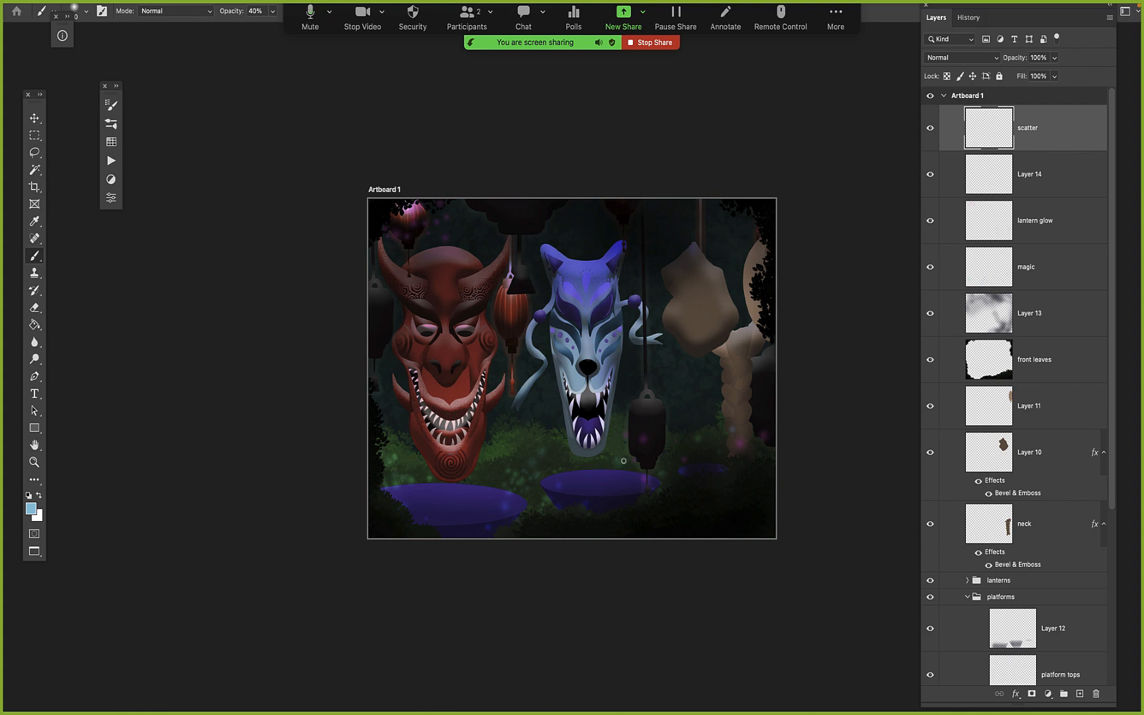
Examine what the magic layer and Layer 14 add to the artwork by toggling their visibility, returning to the scatter layer
key(z)
drag(369, 199, 778, 555)
key(space)
drag(631, 570, 544, 528)
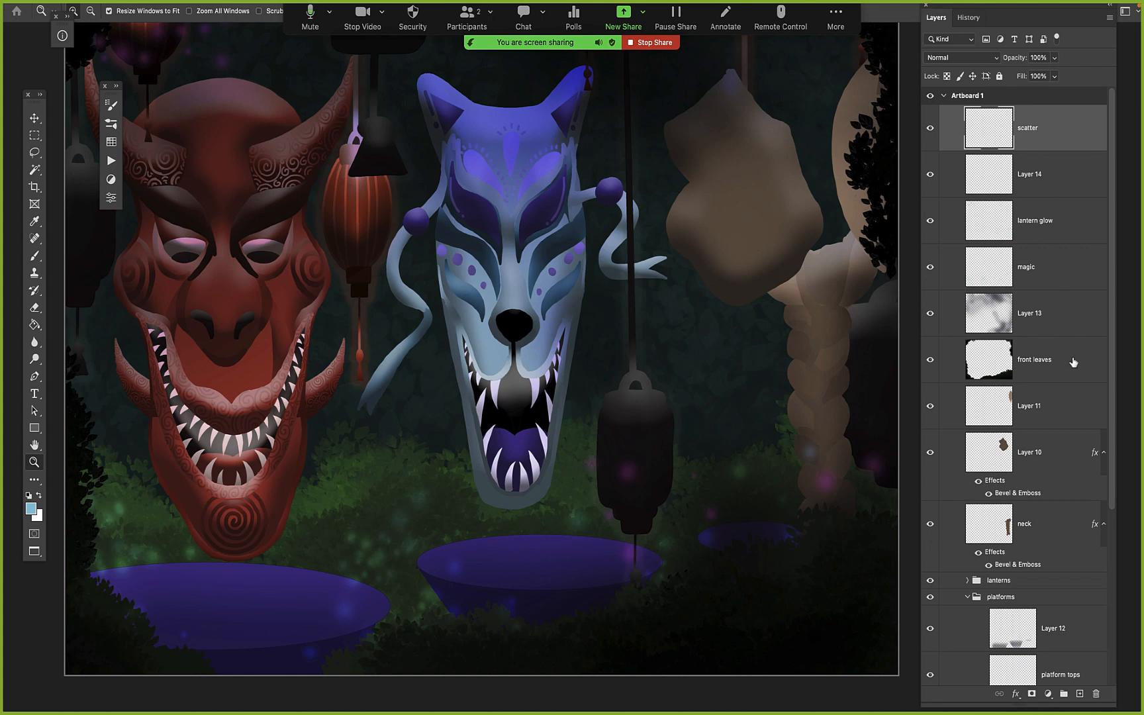
click(1065, 269)
click(932, 267)
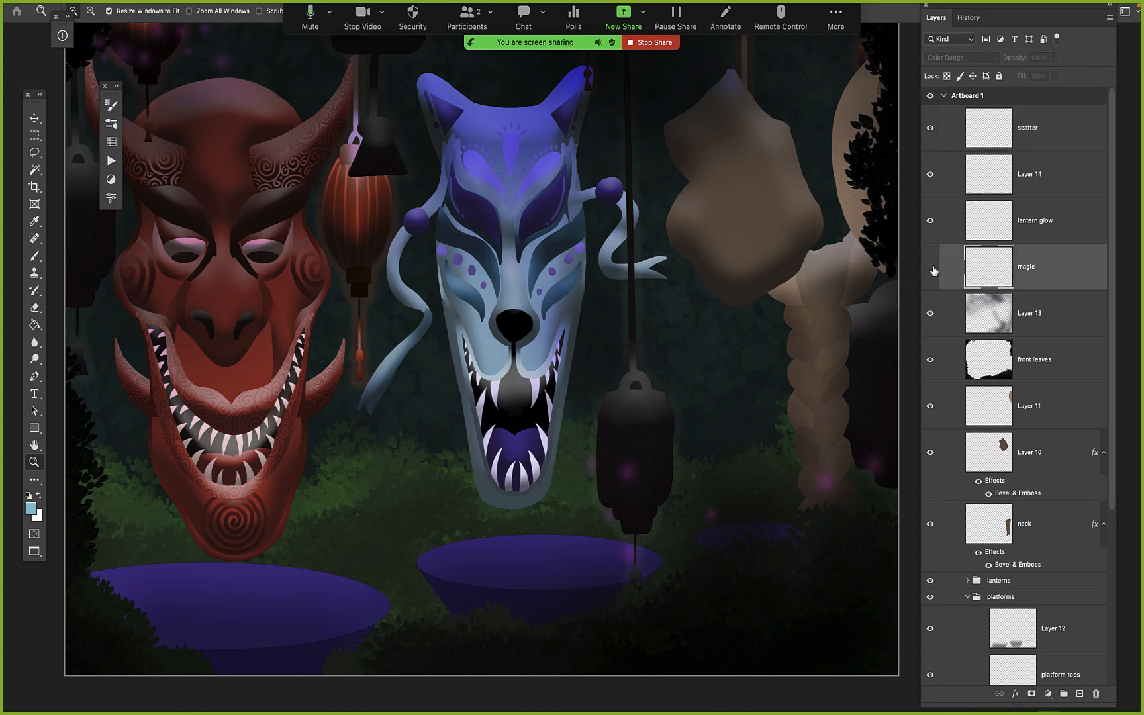
click(932, 268)
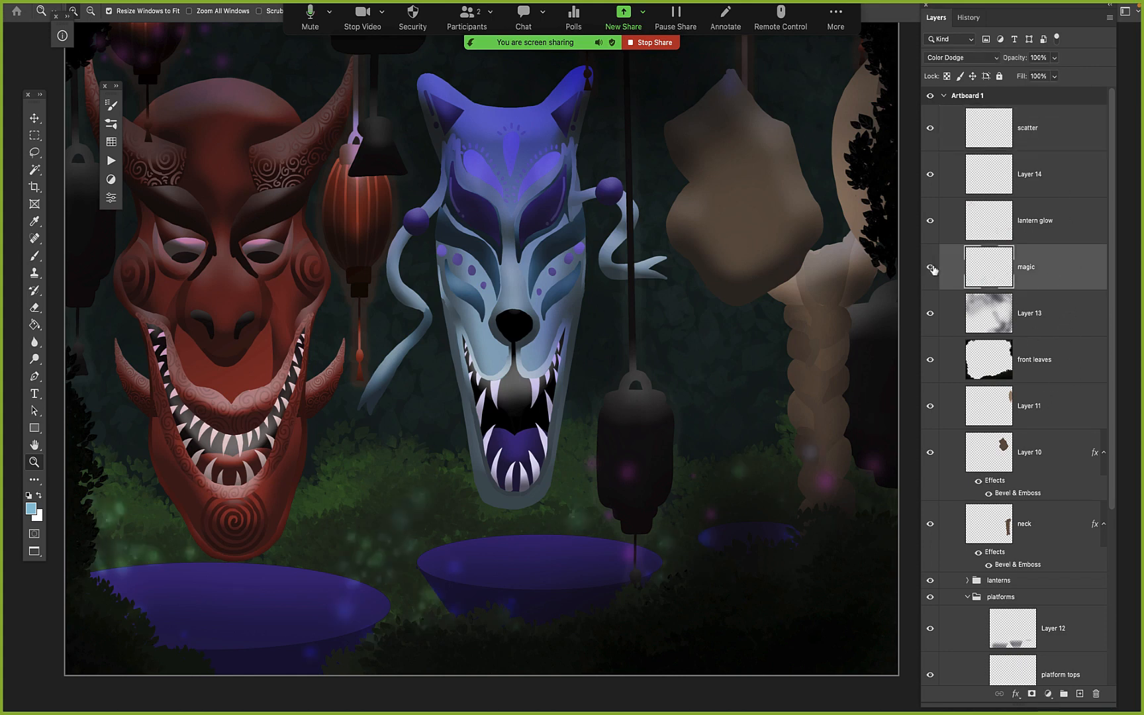
click(936, 175)
click(1053, 150)
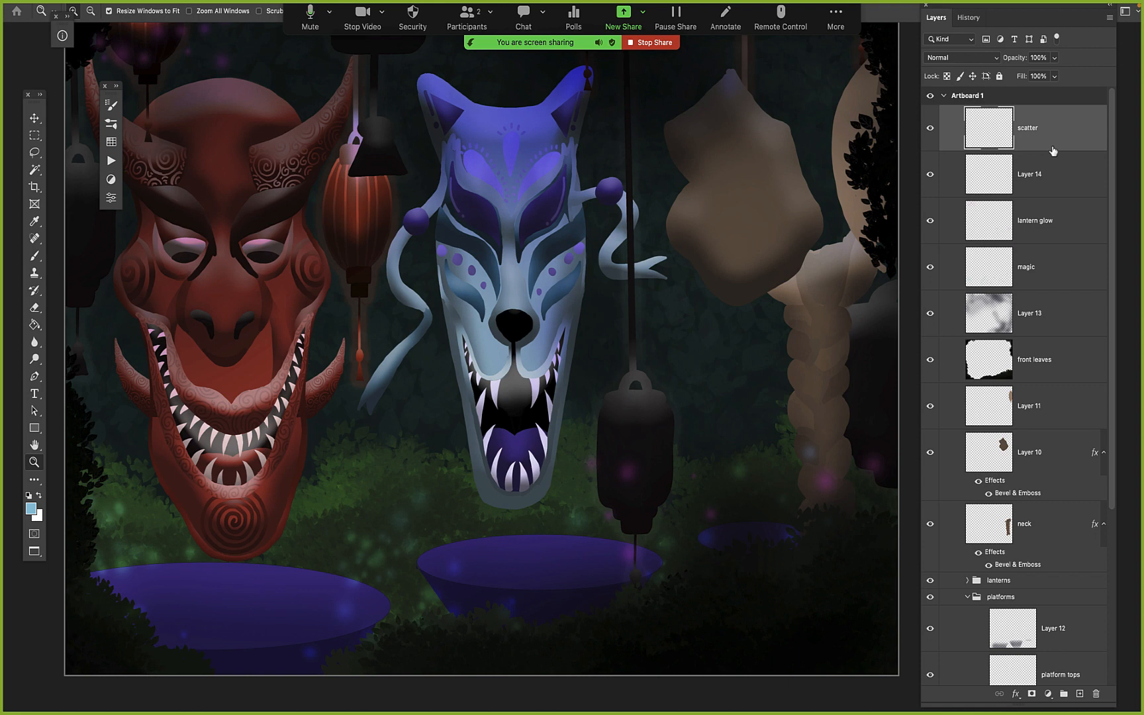
Arrange the workspace in standard screen mode with the Layers panel moved inward, the browser minimised and the image window maximised
key(b)
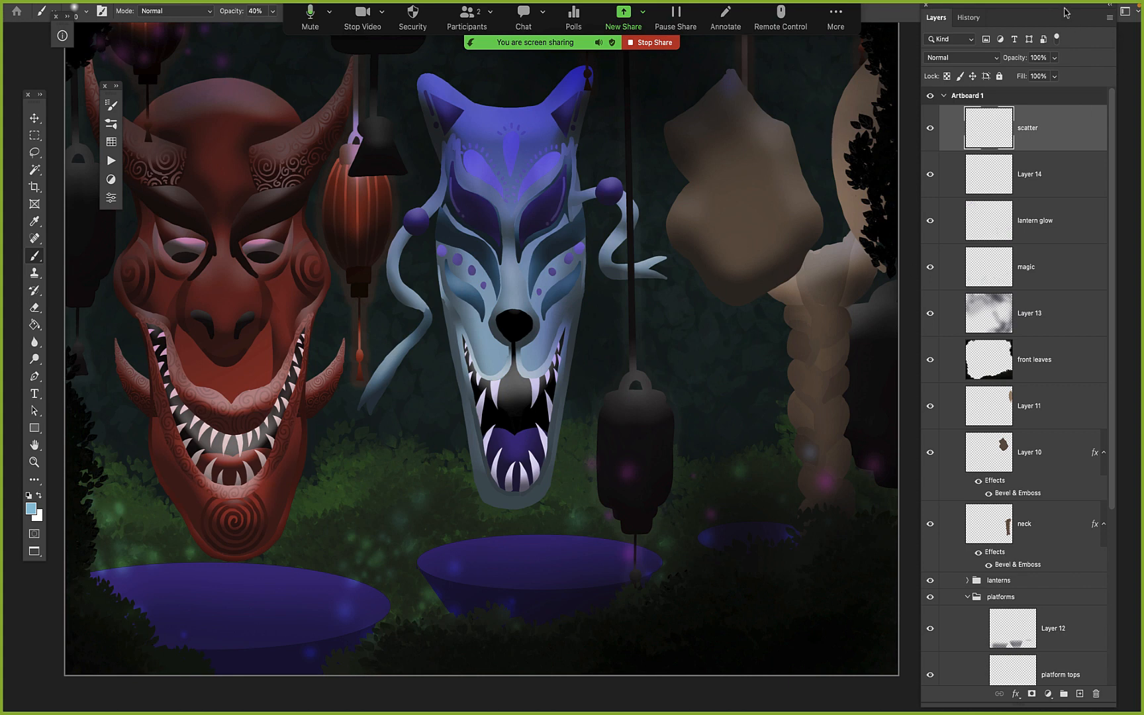
drag(1066, 12, 1024, 38)
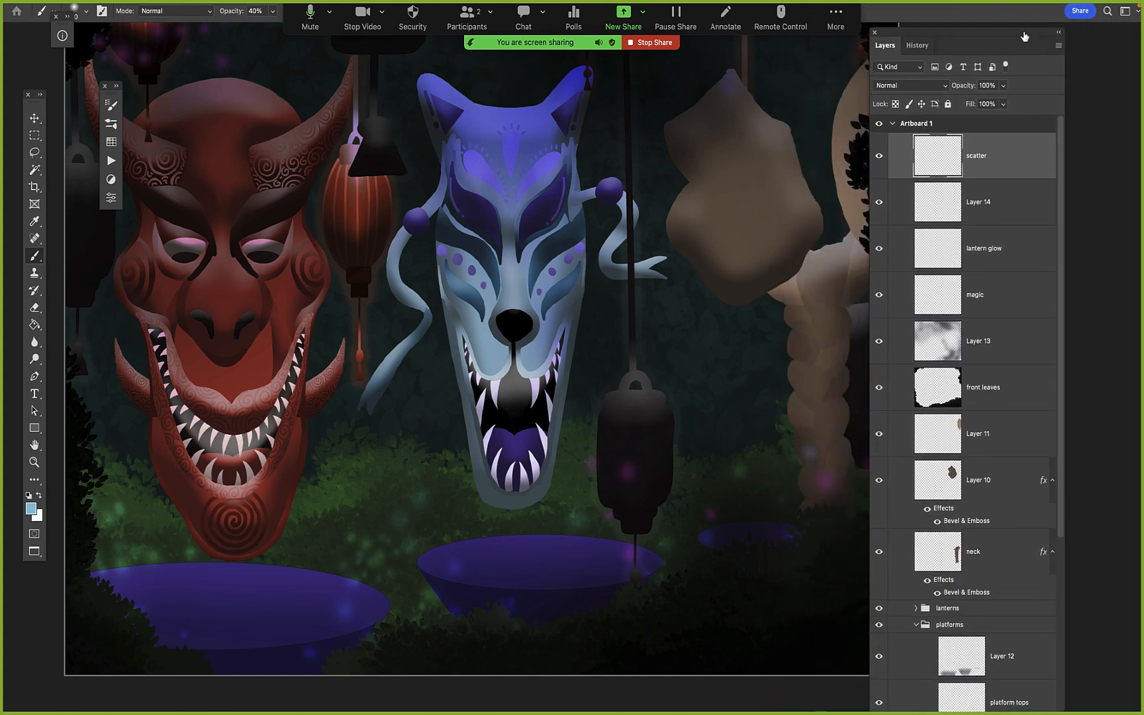
key(f)
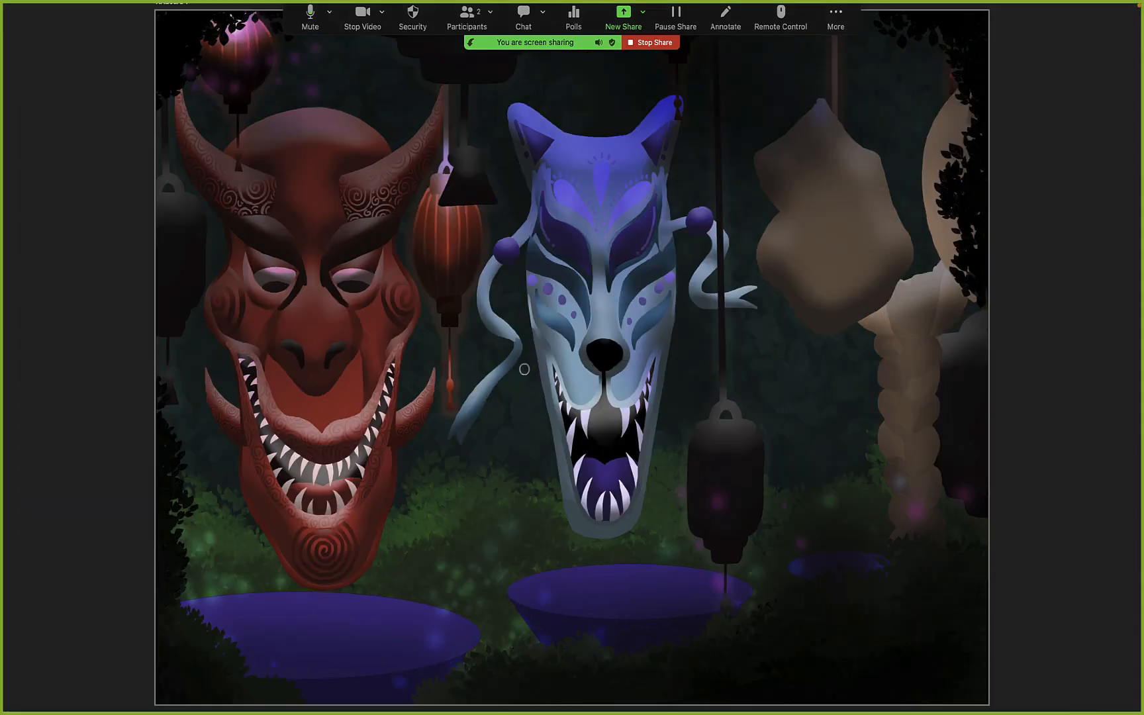
key(f)
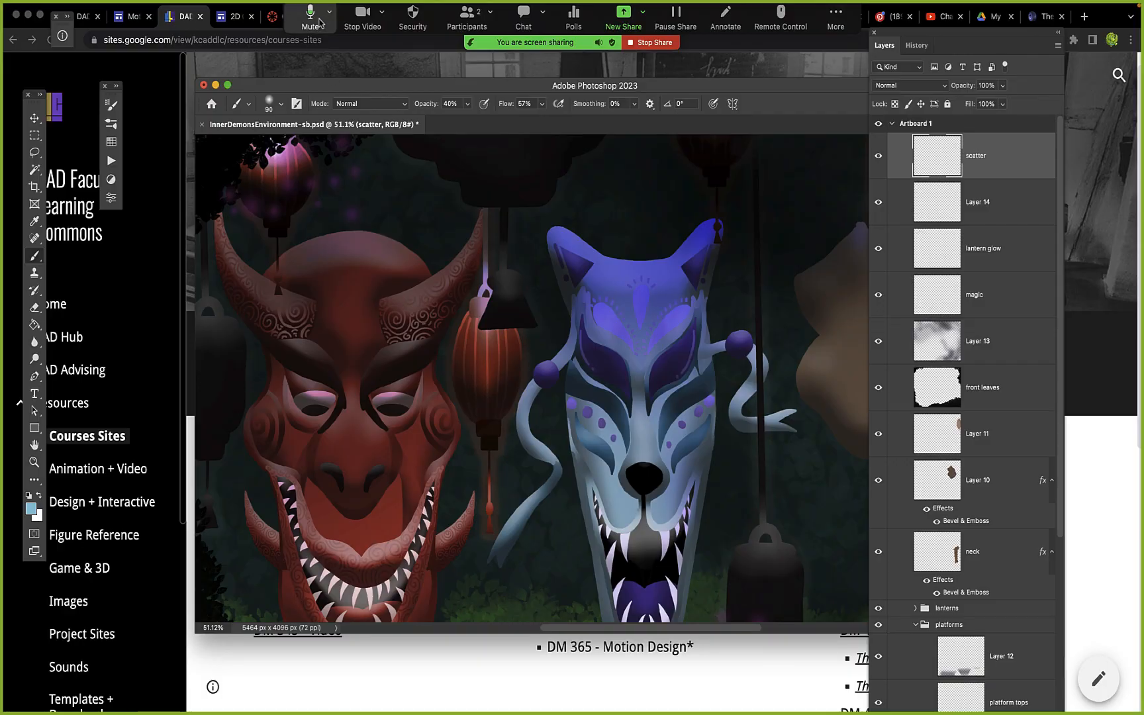
drag(311, 30, 186, 634)
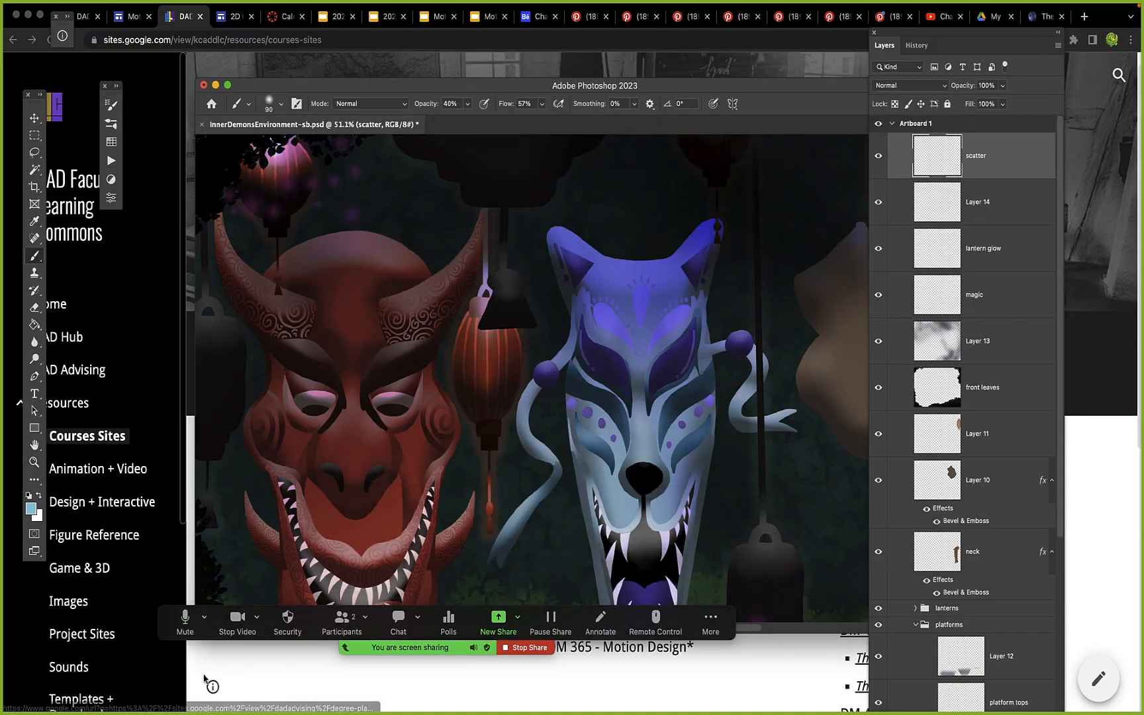
click(27, 14)
double_click(289, 86)
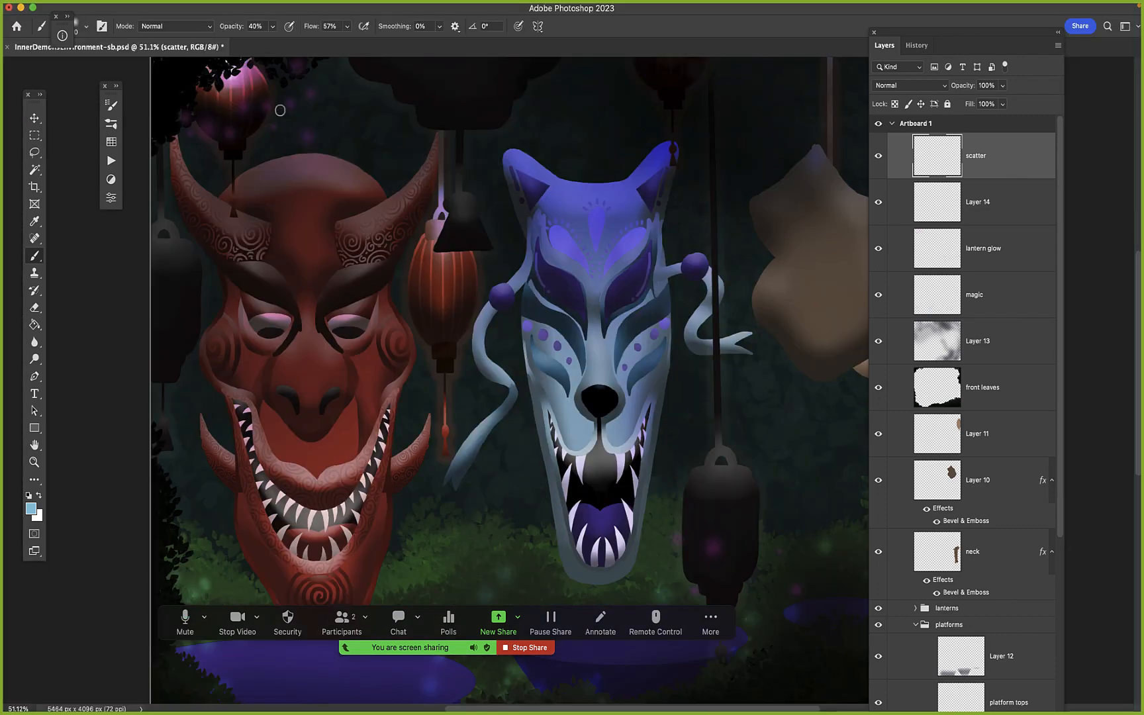
Open the Brush Settings panel for the current soft brush
click(112, 128)
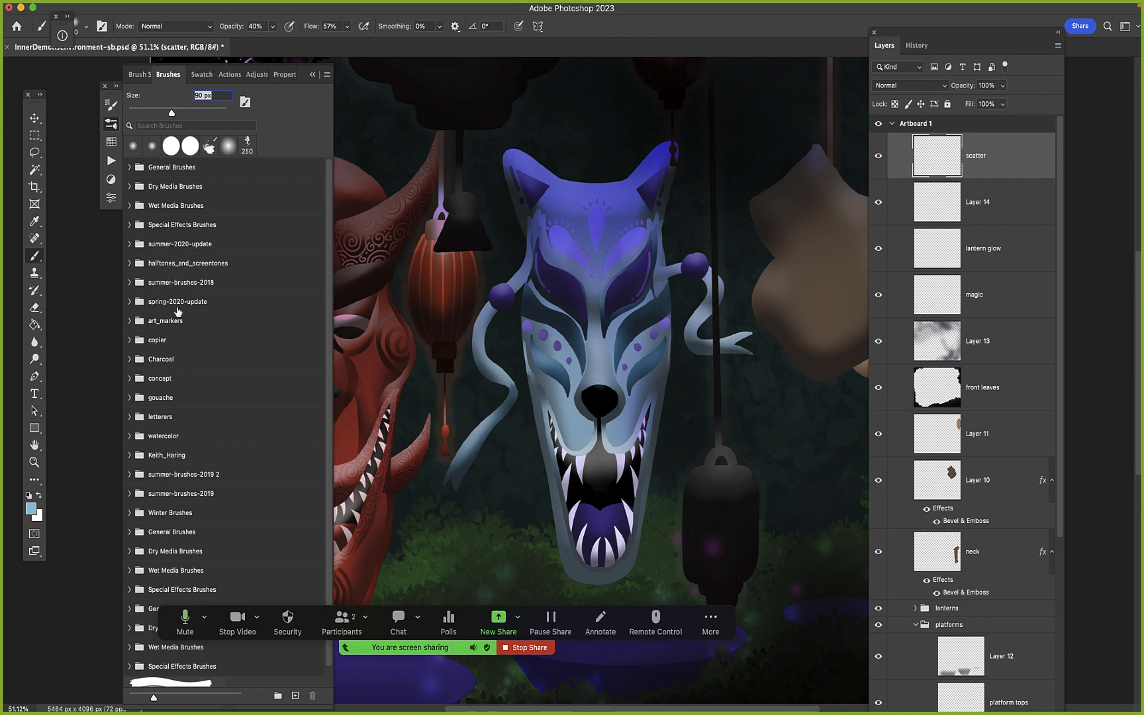
click(114, 124)
click(111, 106)
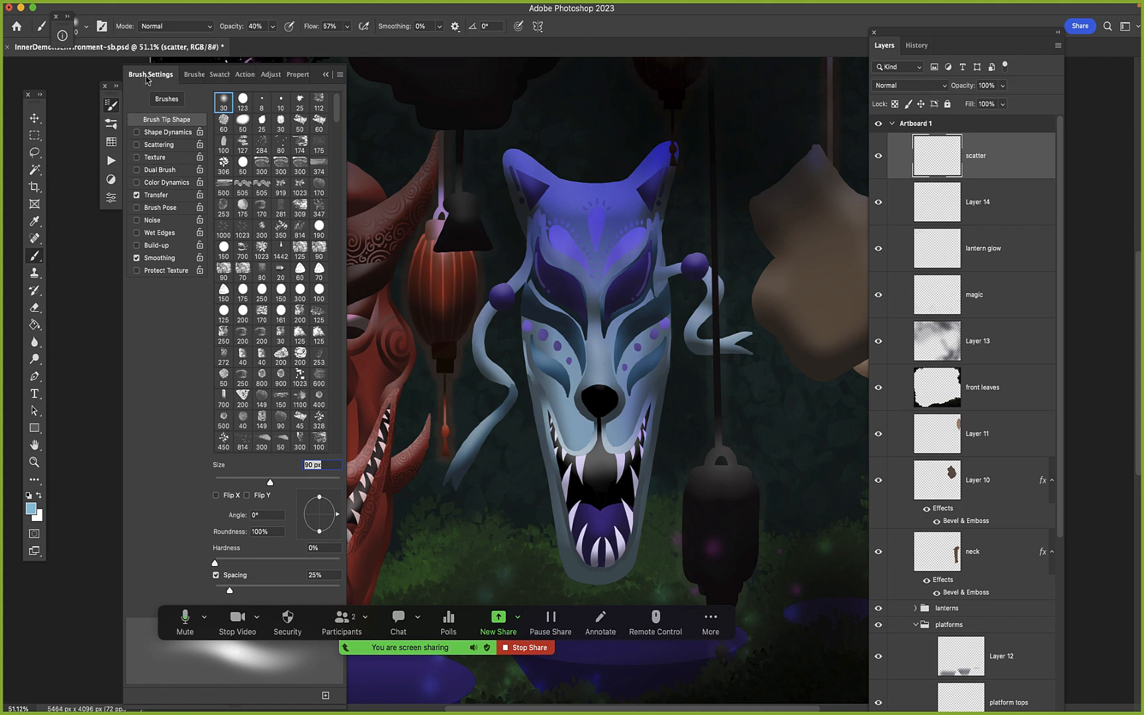
mouse_move(241, 3)
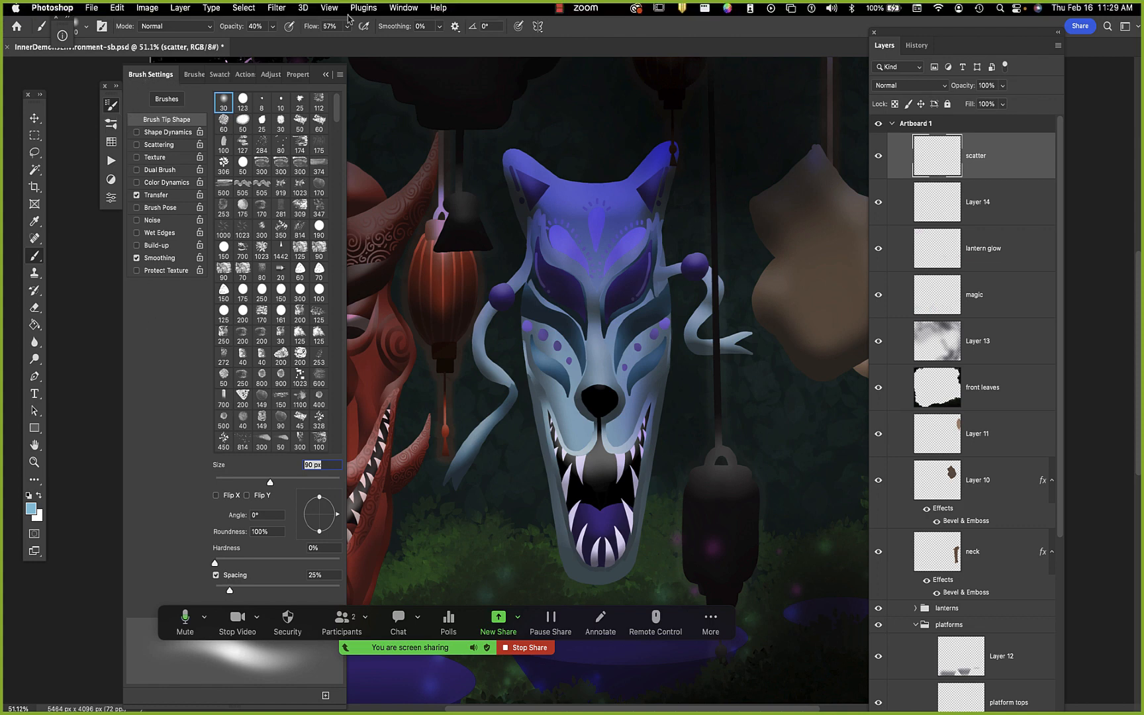
click(401, 8)
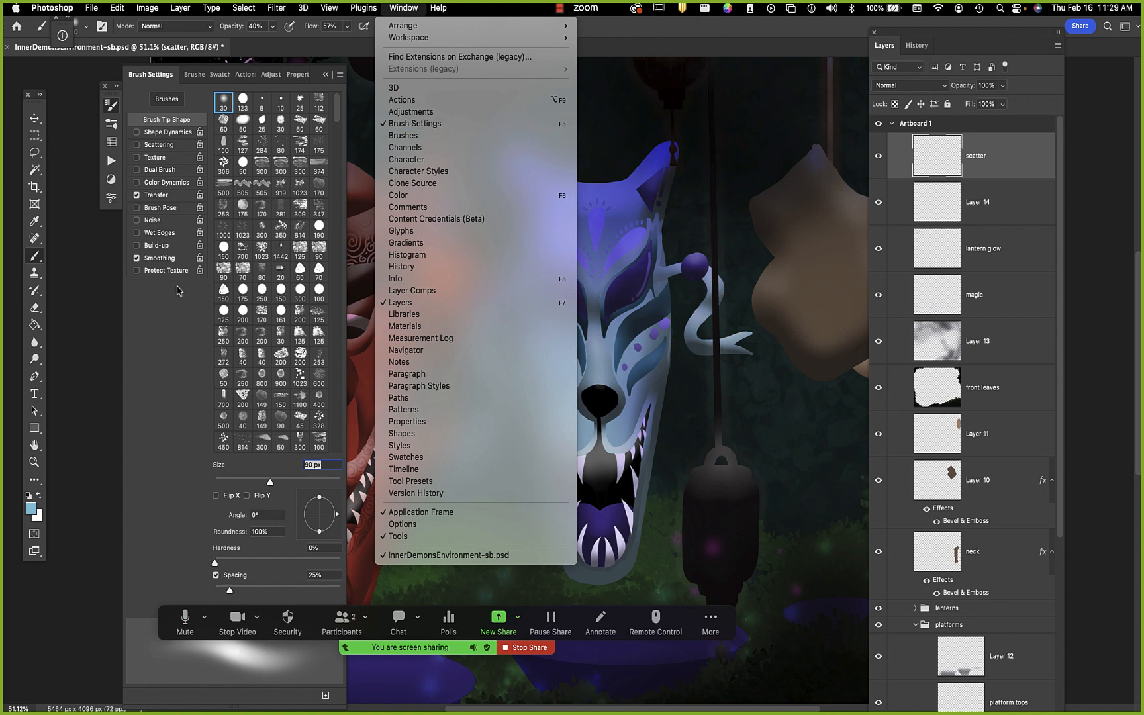
click(138, 343)
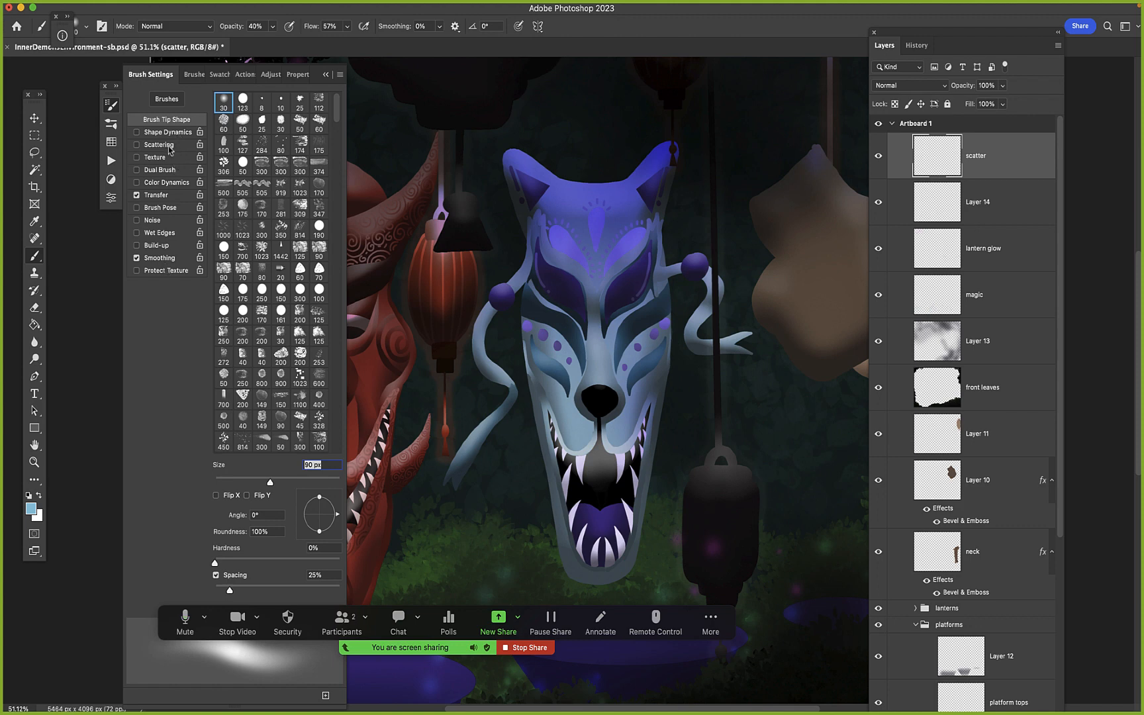
Enable Scattering for the brush with Scatter at 233%, Both Axes off, Count 1 and Count Jitter 0%
click(159, 145)
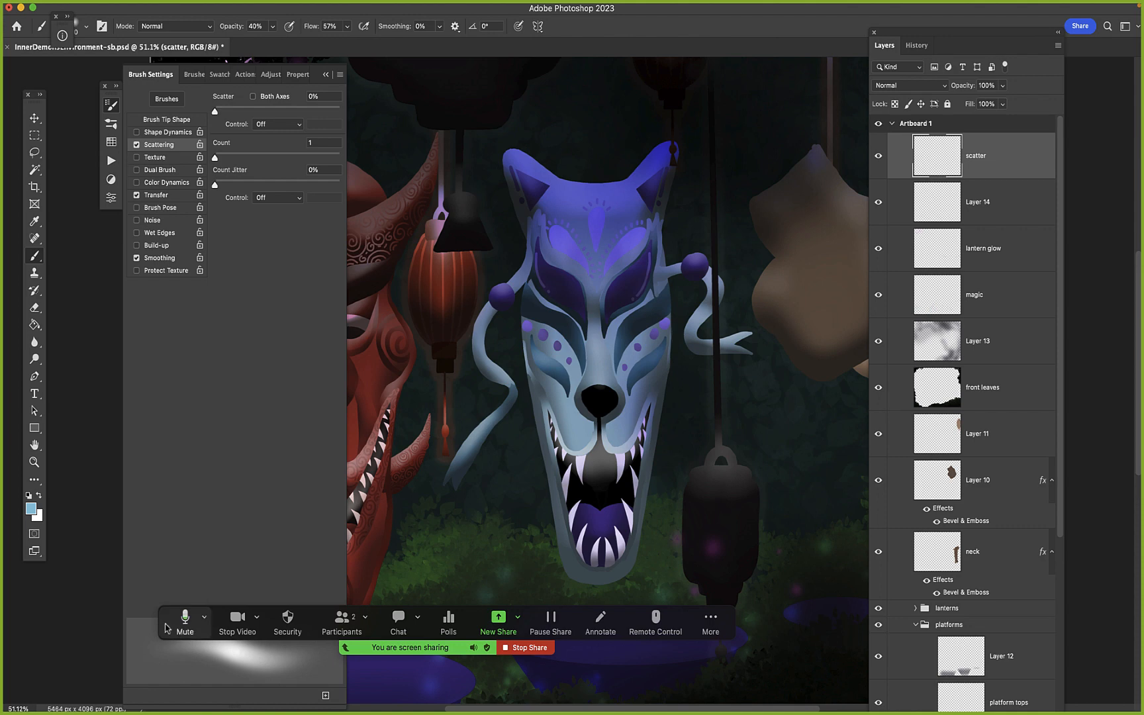
drag(174, 611, 538, 8)
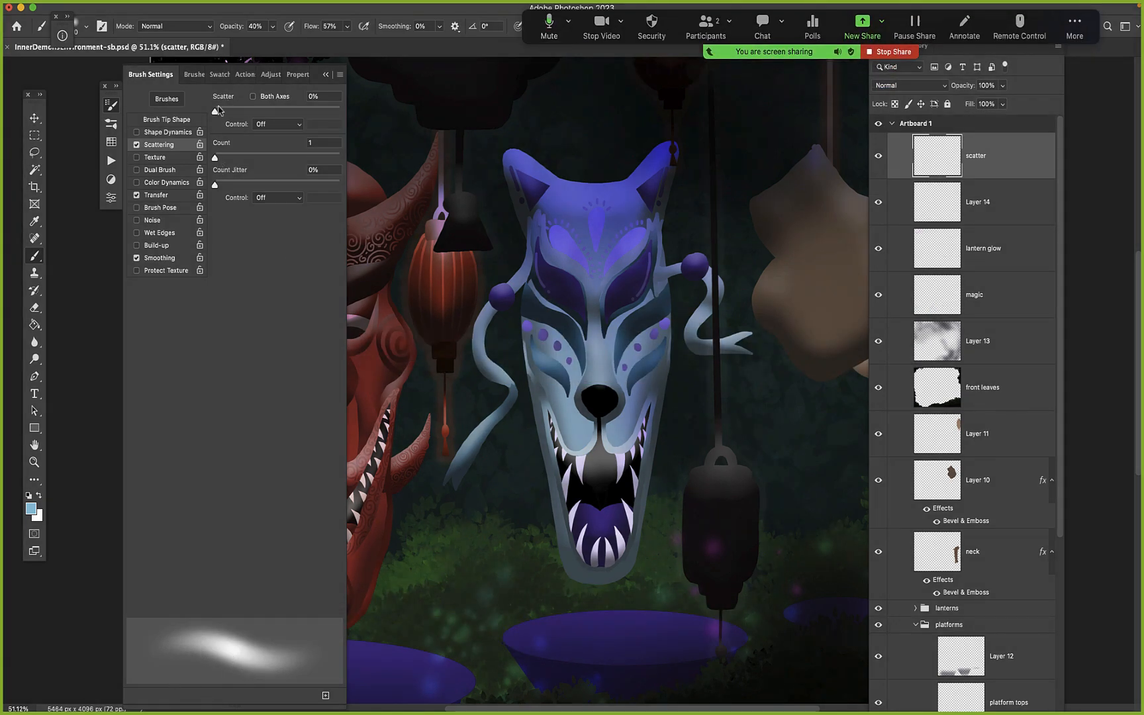
drag(215, 113, 247, 113)
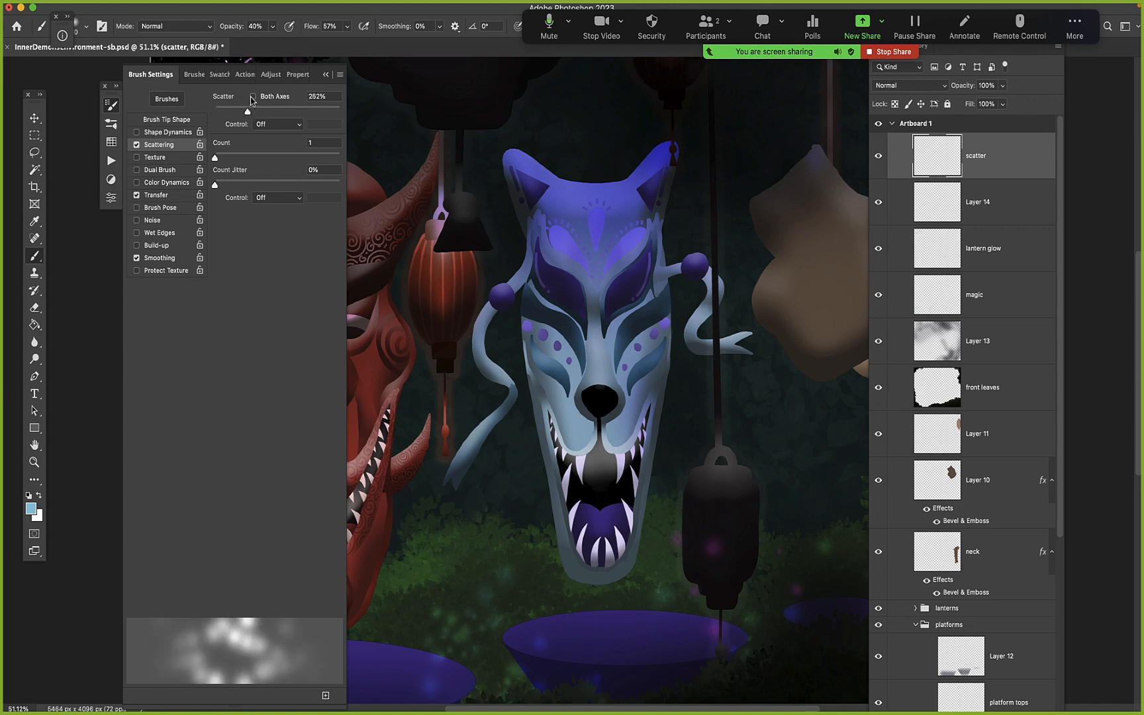
click(252, 97)
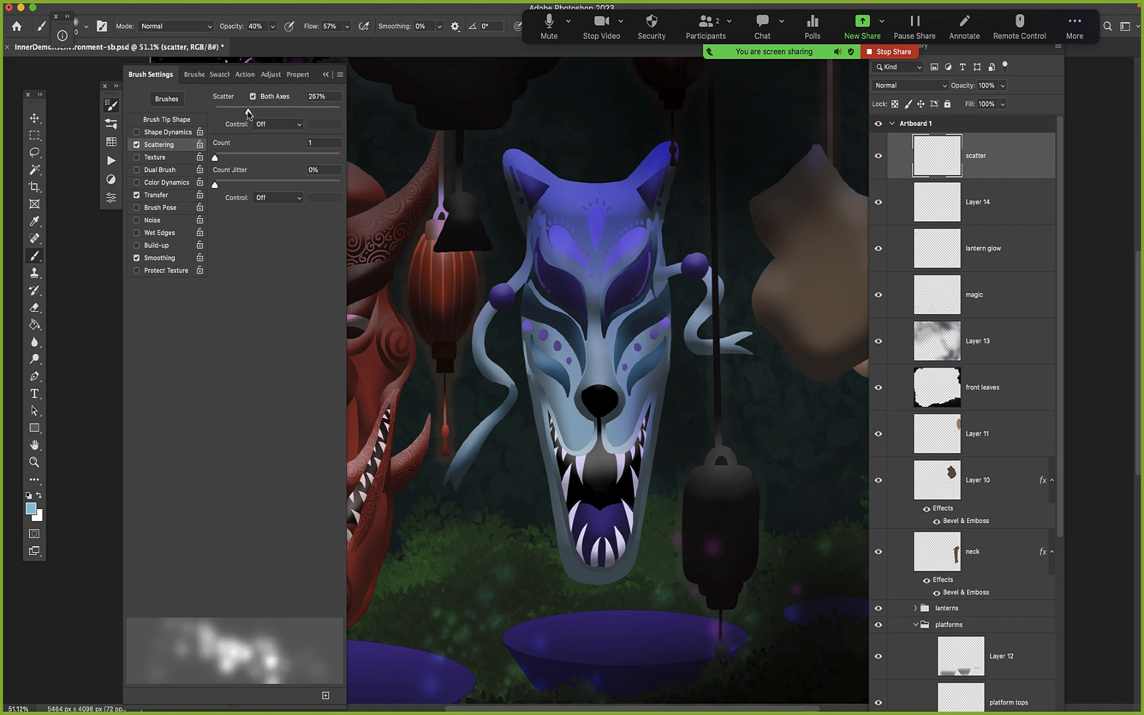
mouse_move(248, 111)
mouse_down()
mouse_move(262, 110)
mouse_move(248, 125)
mouse_up()
click(253, 97)
mouse_move(248, 114)
mouse_down()
mouse_move(229, 114)
mouse_move(244, 117)
mouse_up()
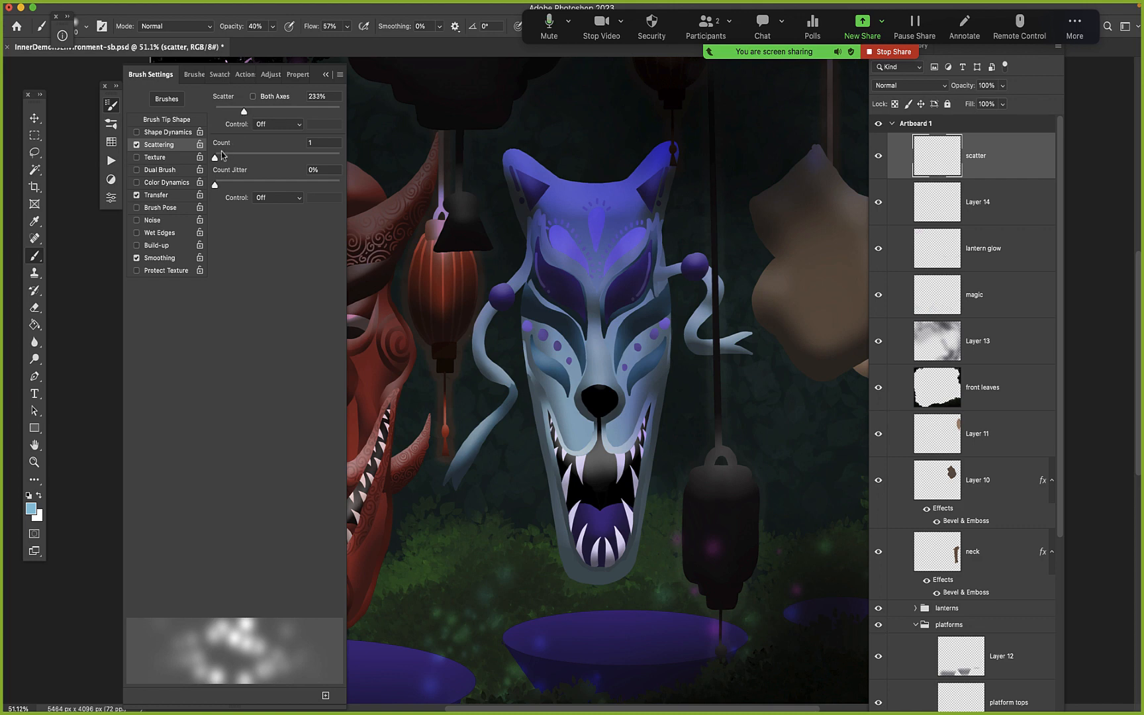
mouse_move(216, 158)
mouse_down()
mouse_move(257, 160)
mouse_move(204, 156)
mouse_up()
mouse_move(215, 190)
mouse_down()
mouse_move(242, 191)
mouse_move(194, 187)
mouse_up()
Enable Shape Dynamics for the brush with Size Jitter at 73% and Angle Jitter at 0%
click(153, 133)
drag(215, 112, 307, 111)
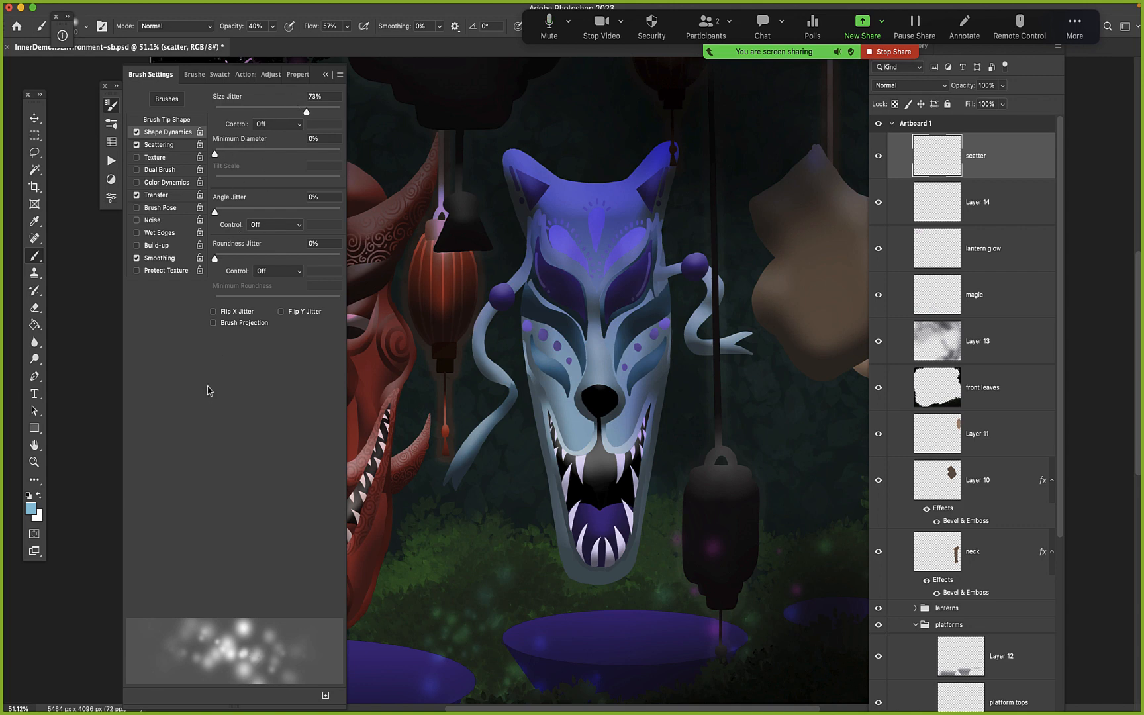
mouse_move(214, 212)
mouse_down()
mouse_move(253, 212)
mouse_move(210, 212)
mouse_up()
Enable Color Dynamics with moderate Foreground/Background Jitter and Hue Jitter, and collapse the brush settings
click(175, 184)
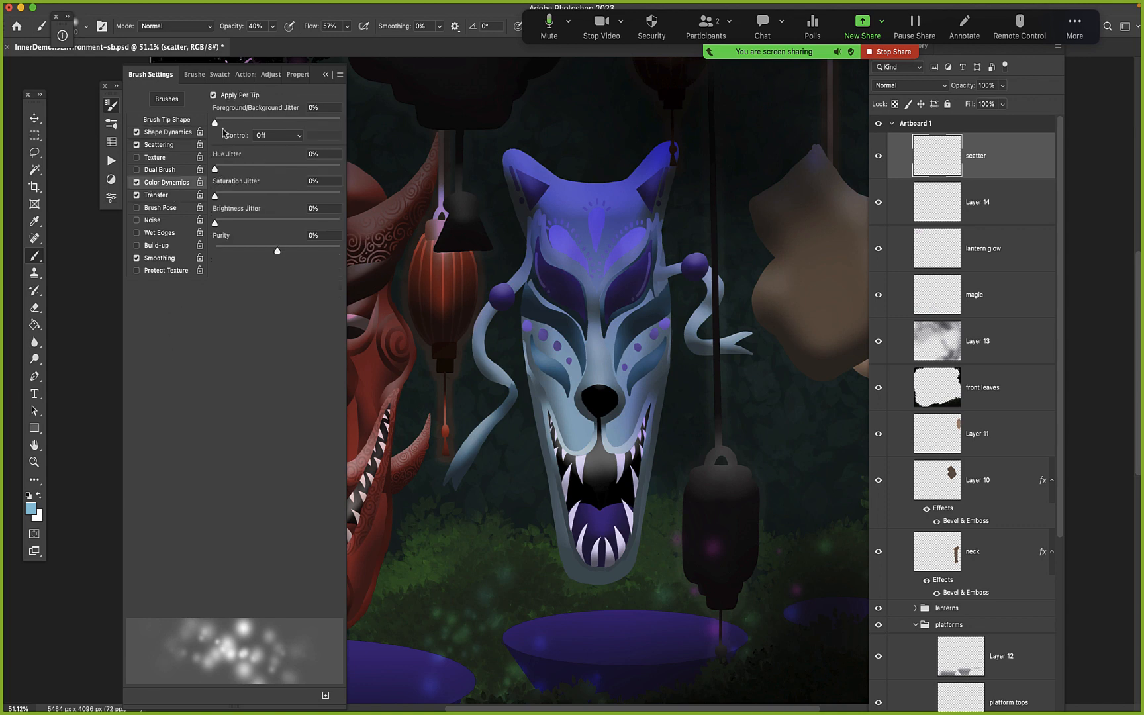
drag(215, 124, 251, 126)
drag(215, 170, 250, 171)
click(327, 75)
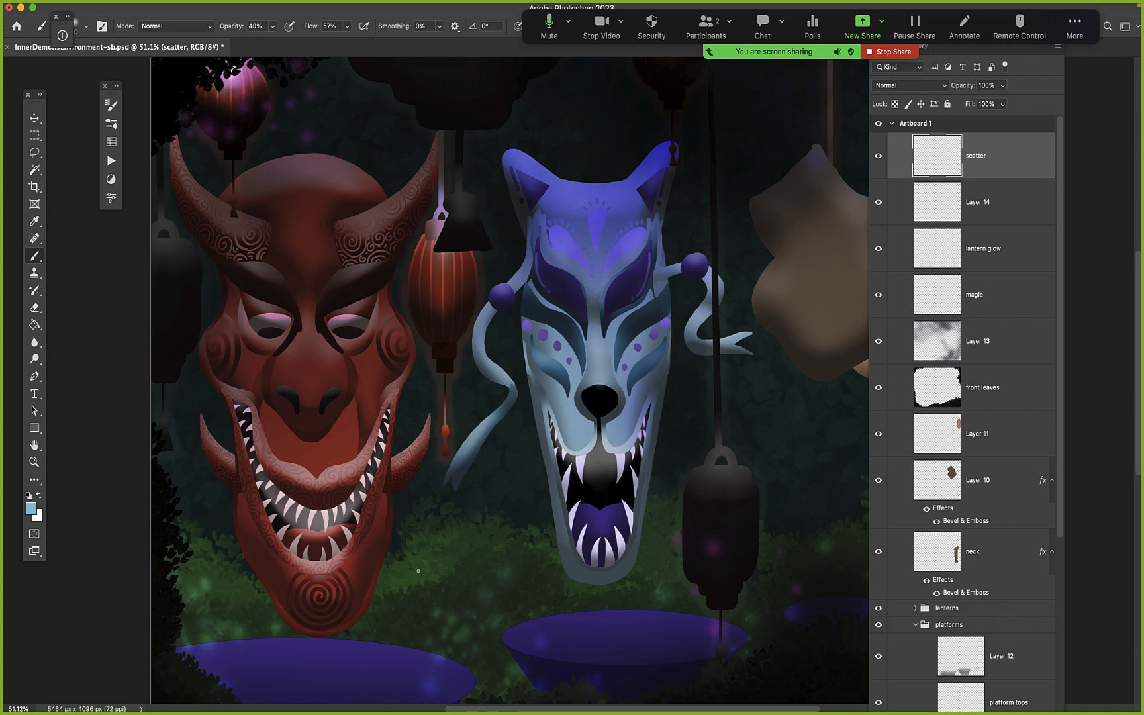
Fit the whole artboard in view and set the brush's blending mode to Color Dodge
scroll(528, 622, right, 3)
scroll(528, 621, down, 2)
scroll(521, 616, down, 5)
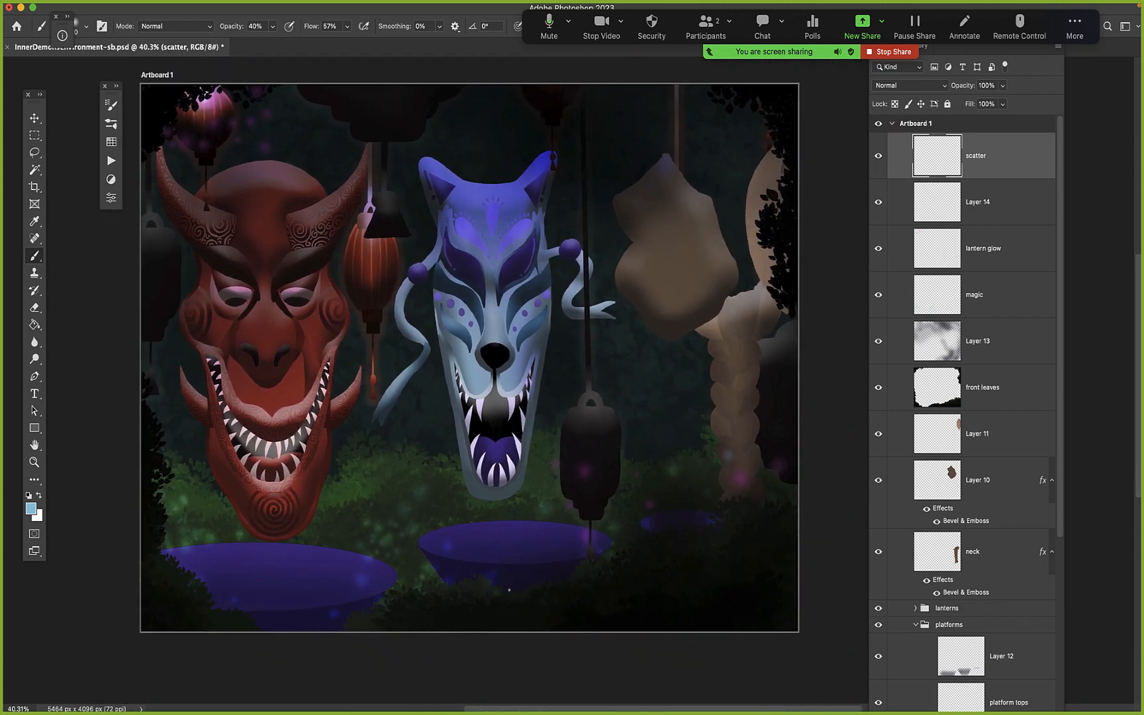
click(209, 30)
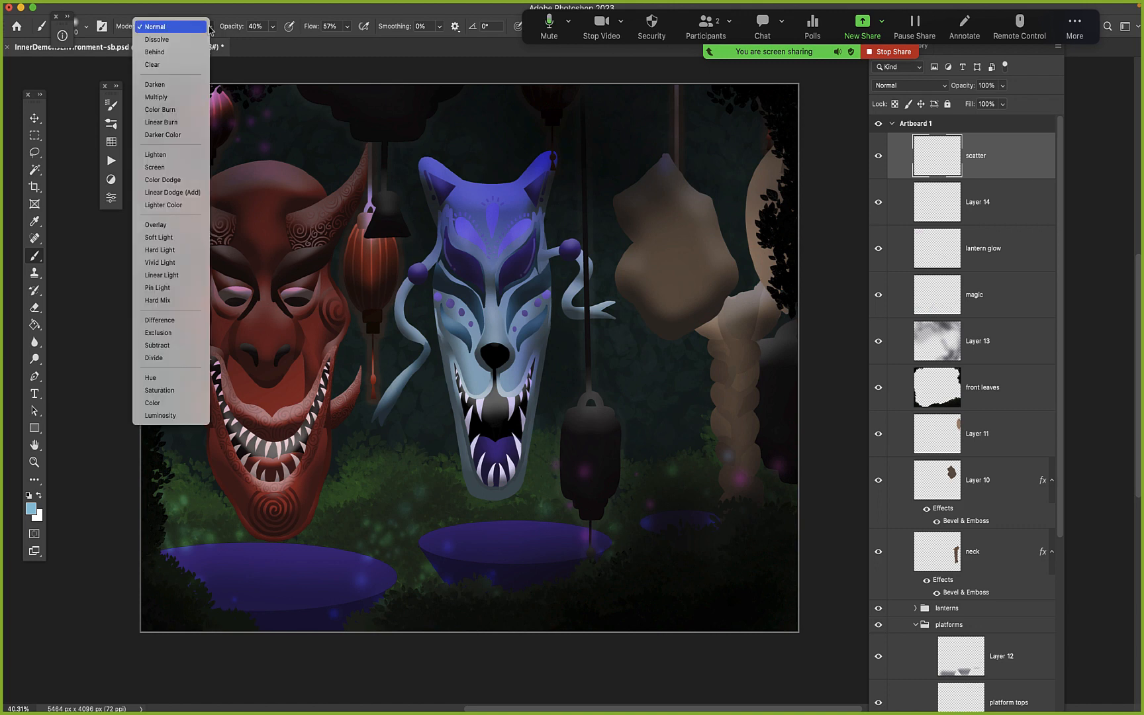
click(168, 182)
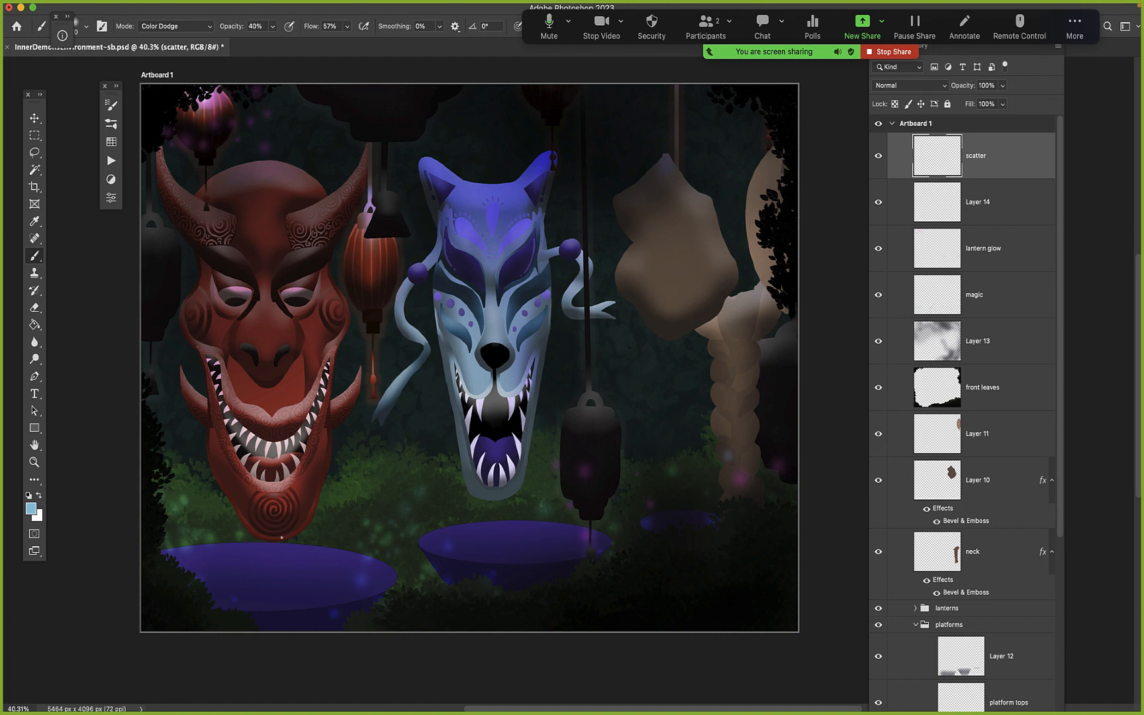
Swap the foreground and background colours and set the new foreground to a medium purple with hue 295
click(39, 501)
click(31, 510)
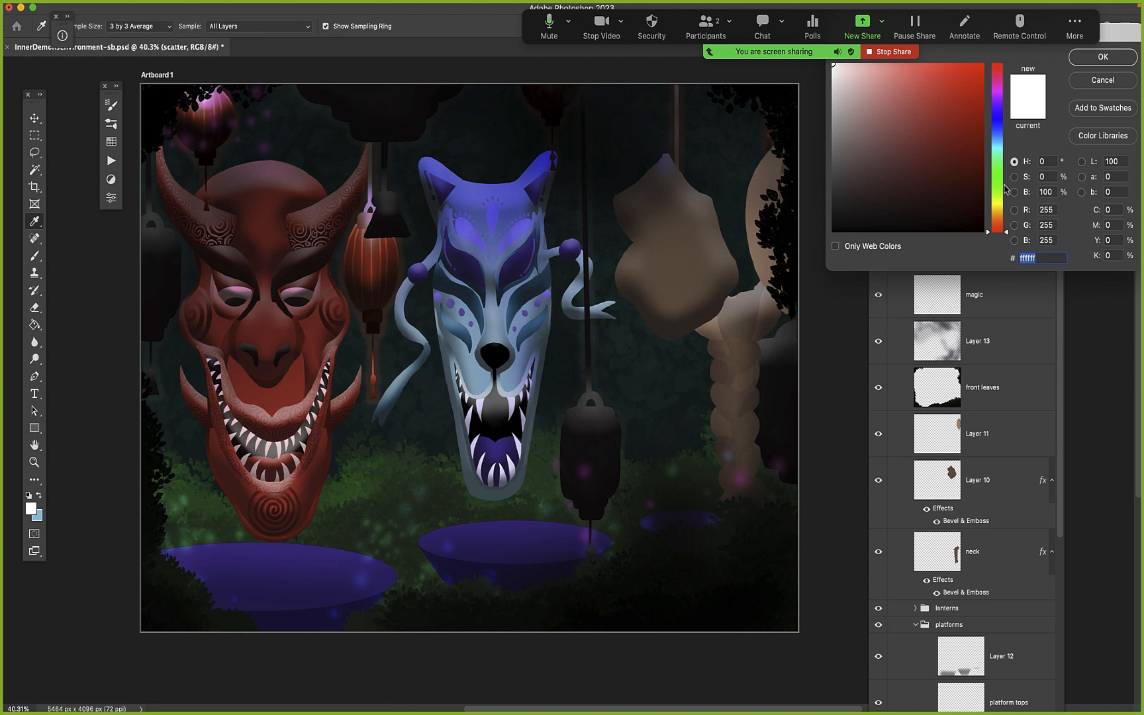
click(999, 98)
click(947, 104)
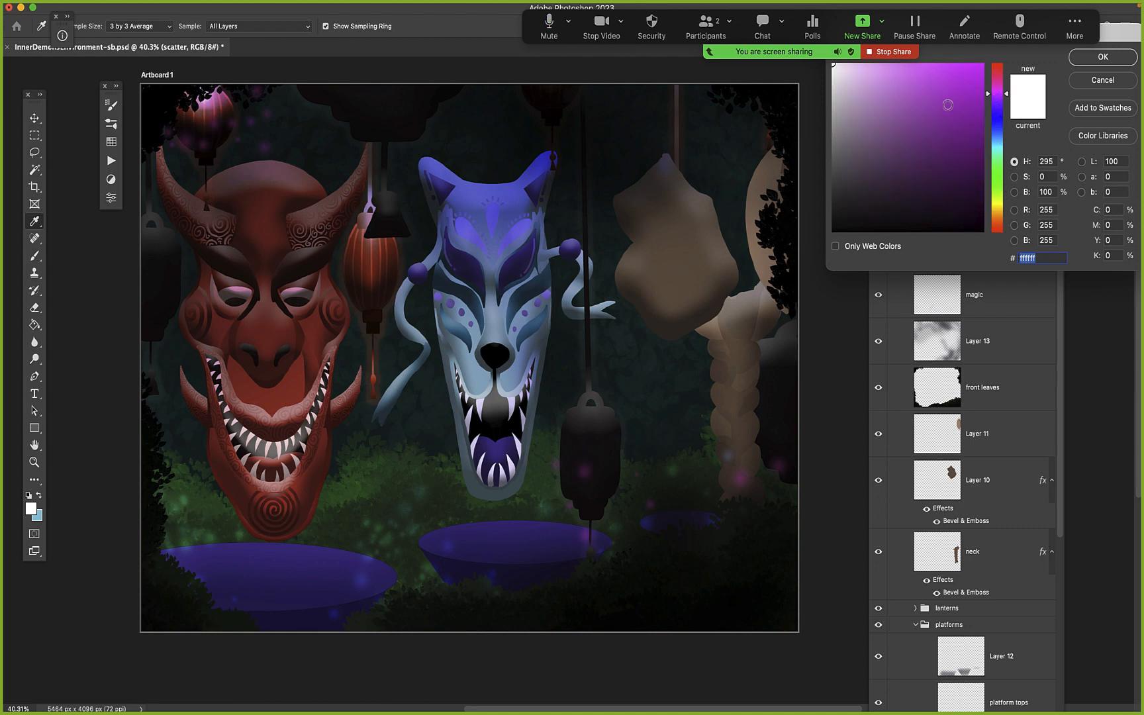
click(1103, 57)
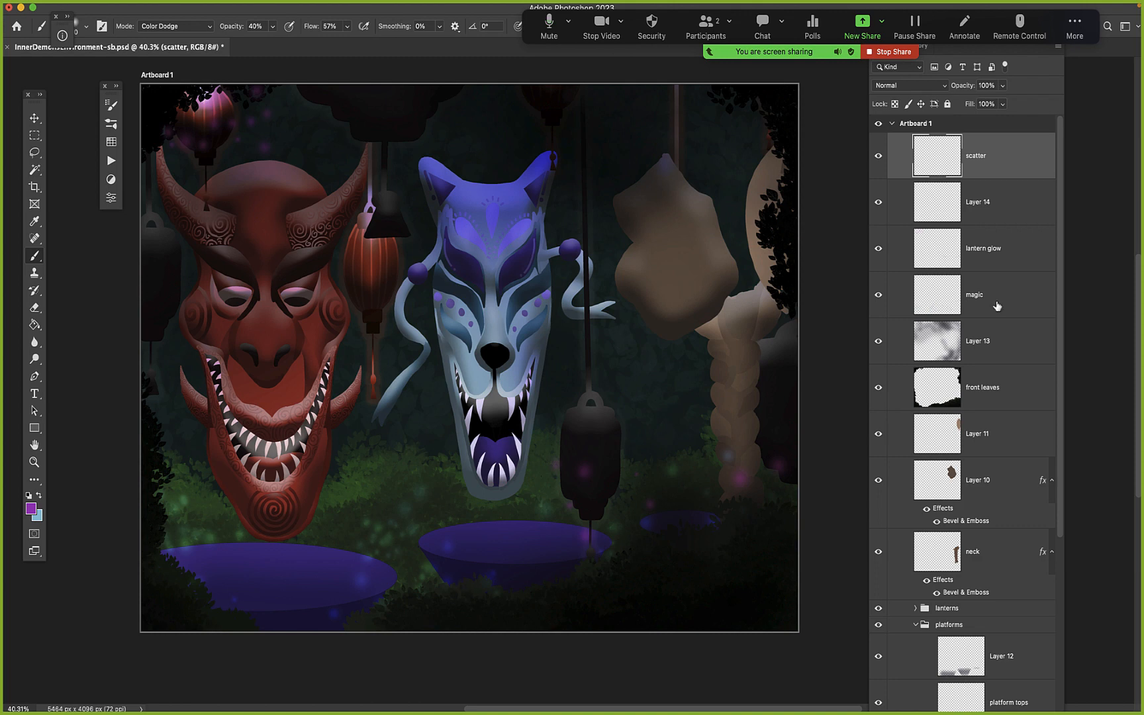
Hide the magic and lantern glow layers and enlarge the brush for painting on the scatter layer
click(878, 294)
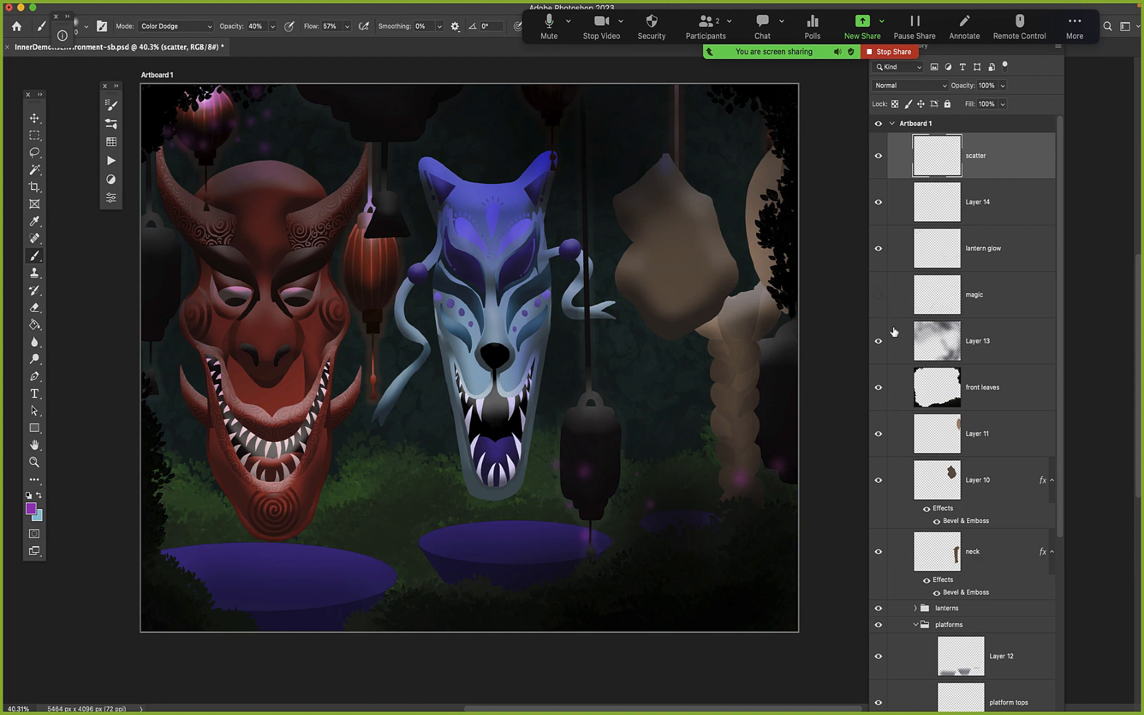
click(879, 250)
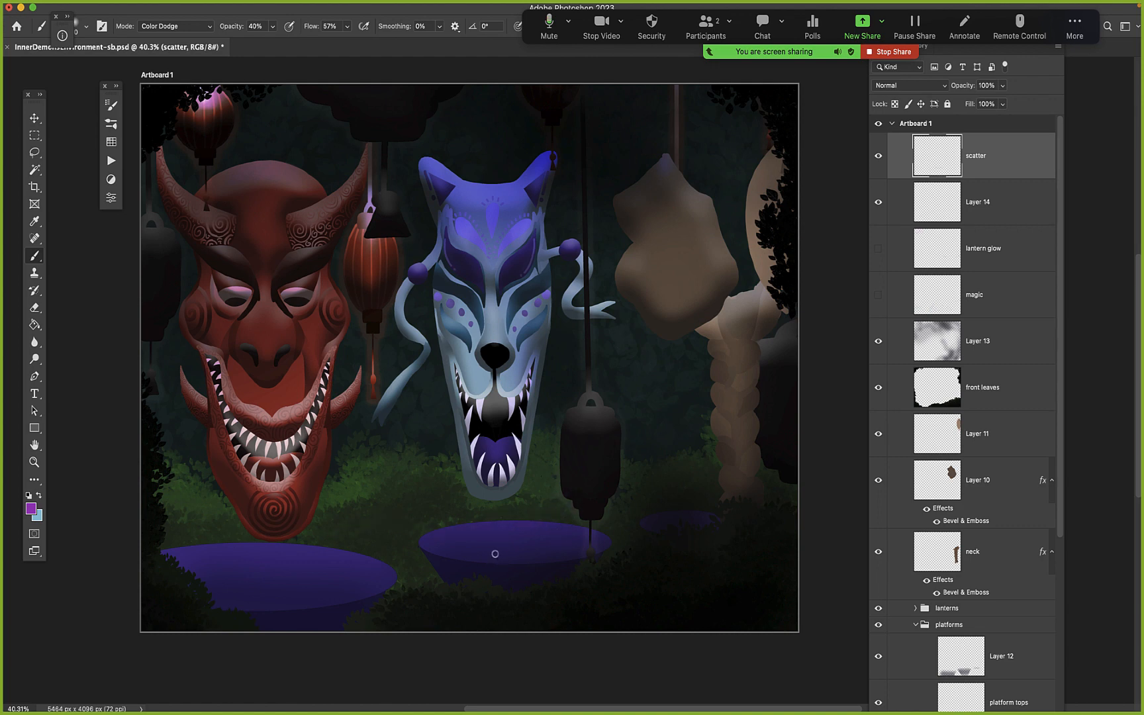
key(bracketright)
key(bracketright)
key(bracketright)
key(bracketright)
key(bracketright)
Raise the brush opacity to 100% and paint scattered purple glows across the platforms and surrounding bushes
mouse_move(413, 579)
mouse_down()
mouse_move(511, 564)
mouse_move(674, 569)
mouse_move(693, 588)
mouse_up()
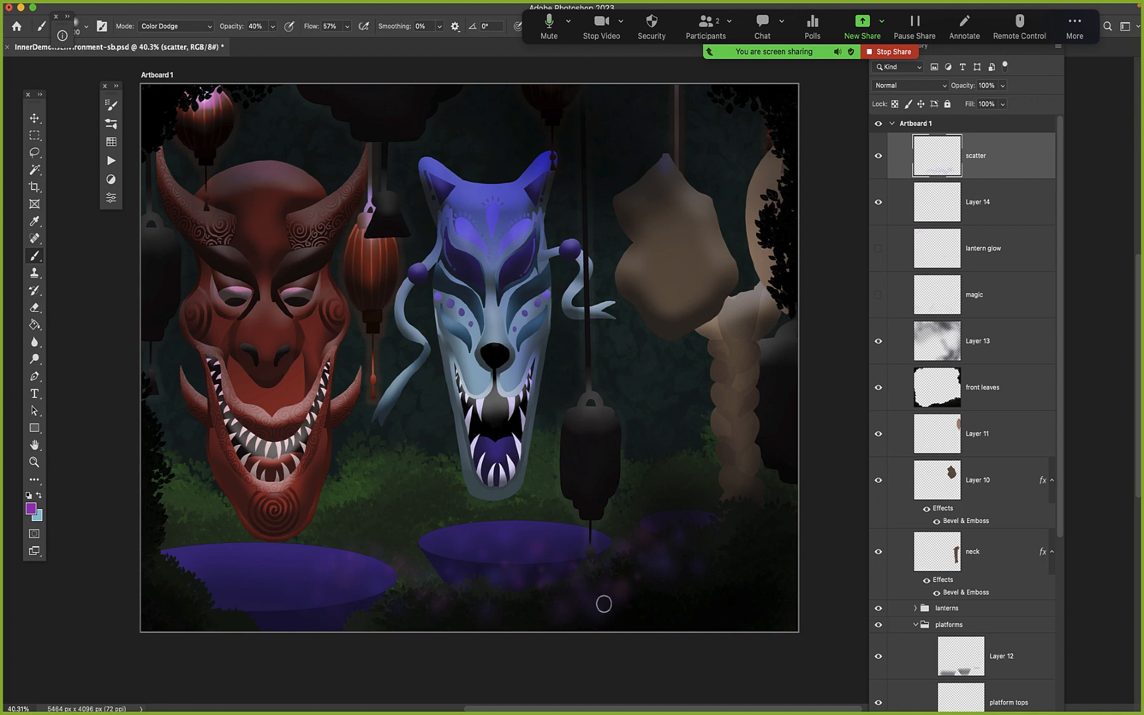
key(super+z)
click(271, 28)
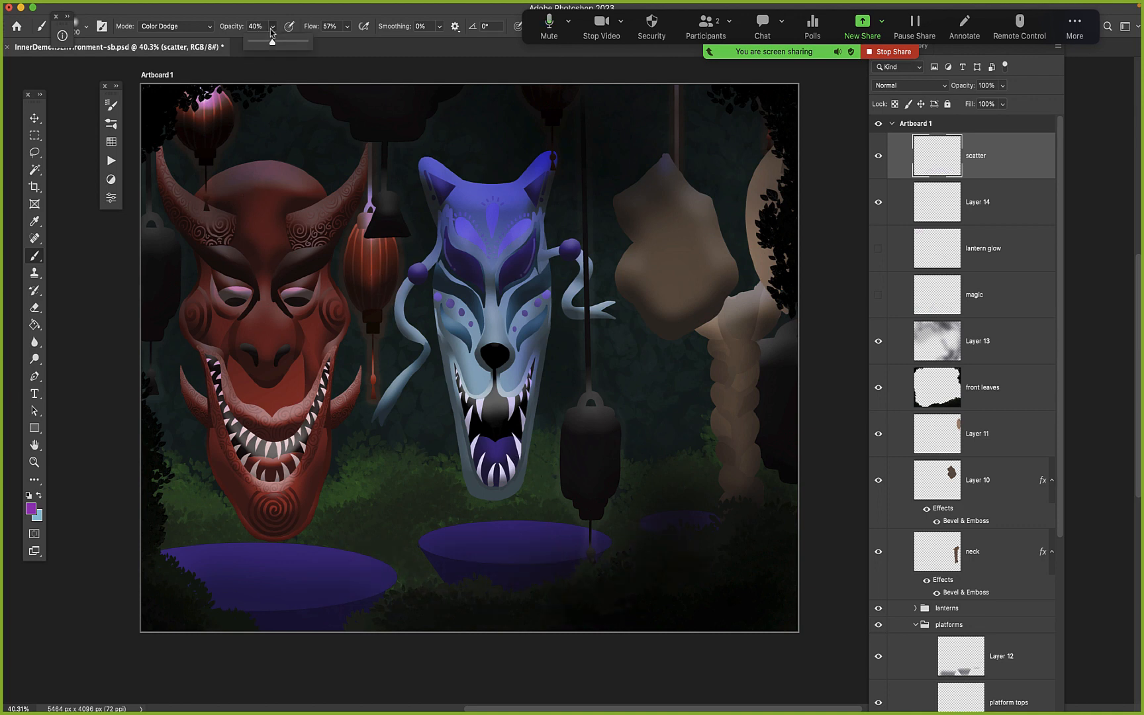
drag(271, 44, 335, 42)
mouse_move(282, 598)
mouse_down()
mouse_move(417, 573)
mouse_move(526, 582)
mouse_move(651, 564)
mouse_move(769, 525)
mouse_up()
drag(506, 596, 412, 613)
drag(204, 531, 186, 524)
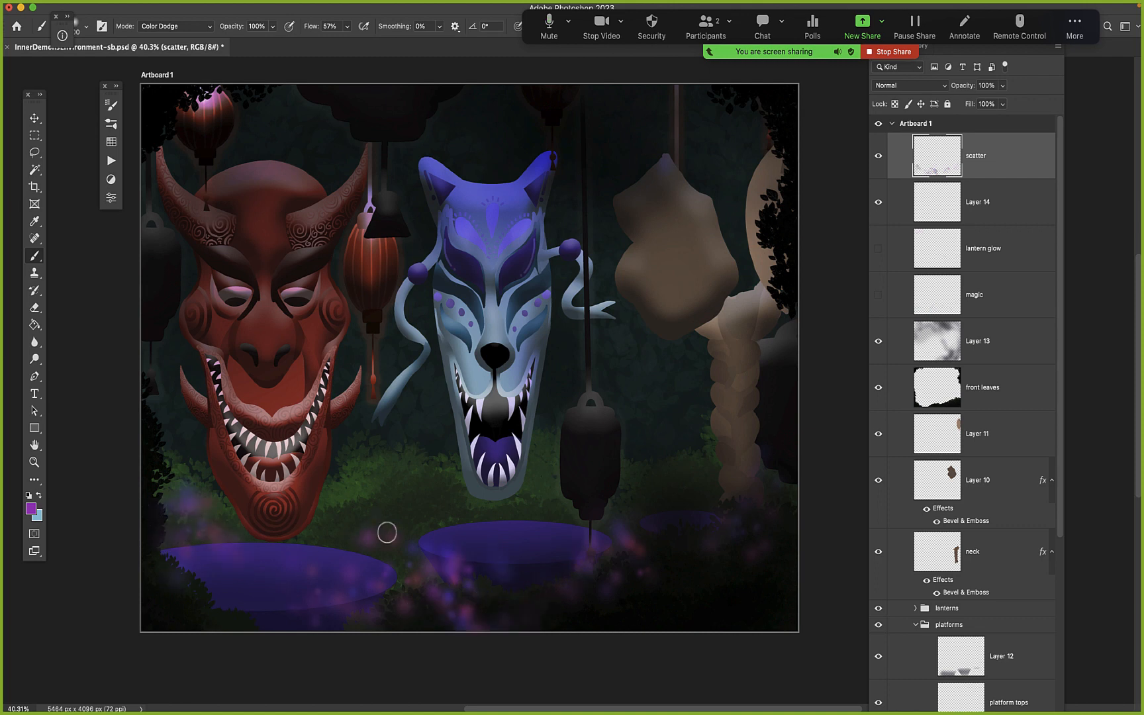
Scatter more purple glows around the red lantern above the demon mask and, with a larger brush, over the dark hanging lantern
mouse_move(188, 116)
mouse_down()
mouse_move(244, 145)
mouse_move(246, 92)
mouse_up()
key(bracketright)
key(bracketright)
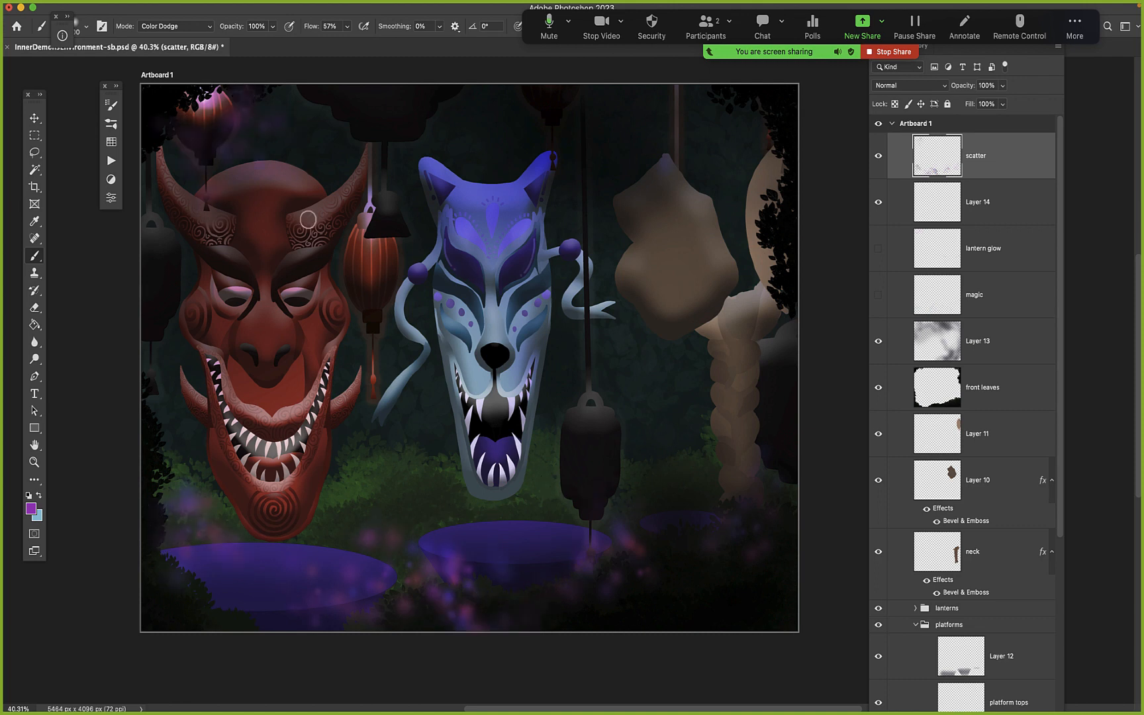
mouse_move(554, 414)
mouse_down()
mouse_move(605, 488)
mouse_move(613, 419)
mouse_up()
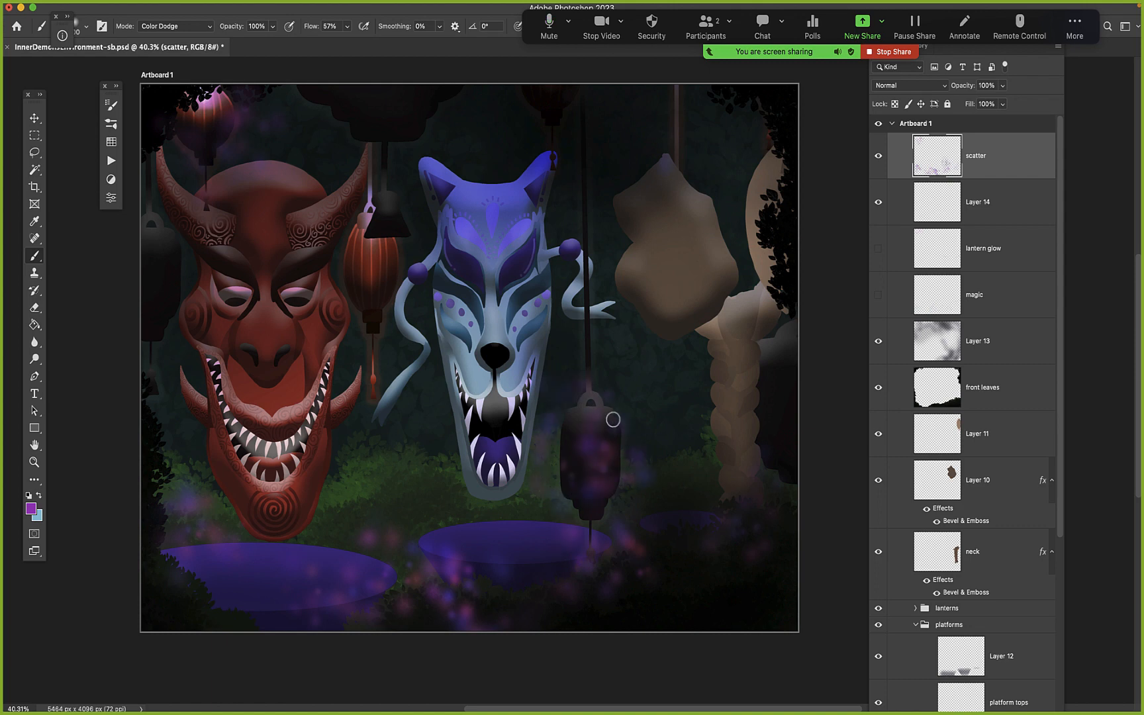